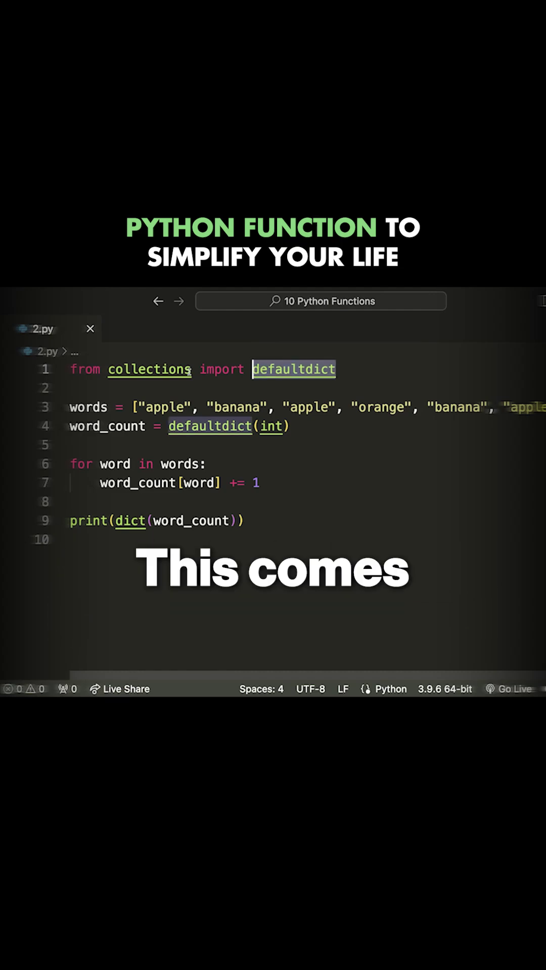
Step: Look up the documentation for collections and for defaultdict's int argument
{"action": "left_click", "coordinate": [109, 370]}
{"action": "mouse_move", "coordinate": [149, 369]}
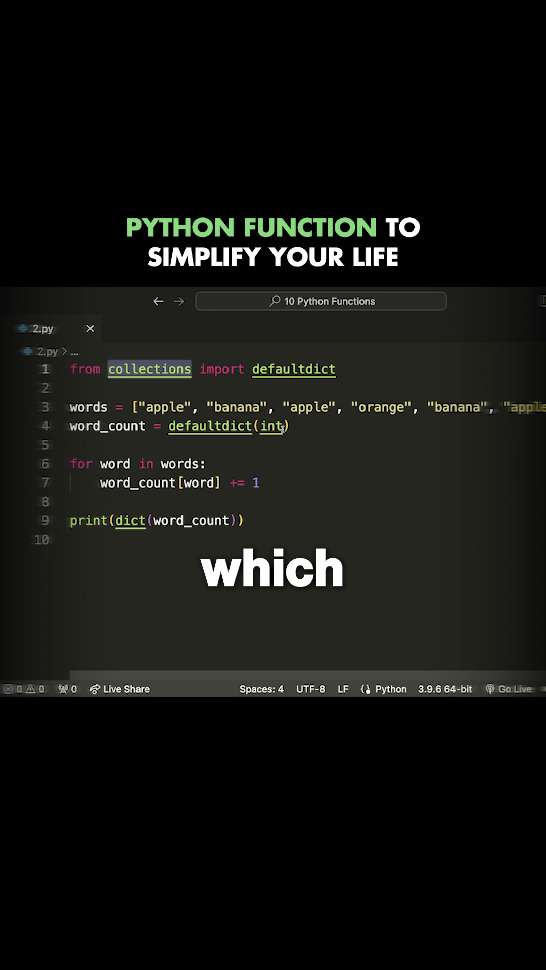
{"action": "left_click", "coordinate": [261, 427]}
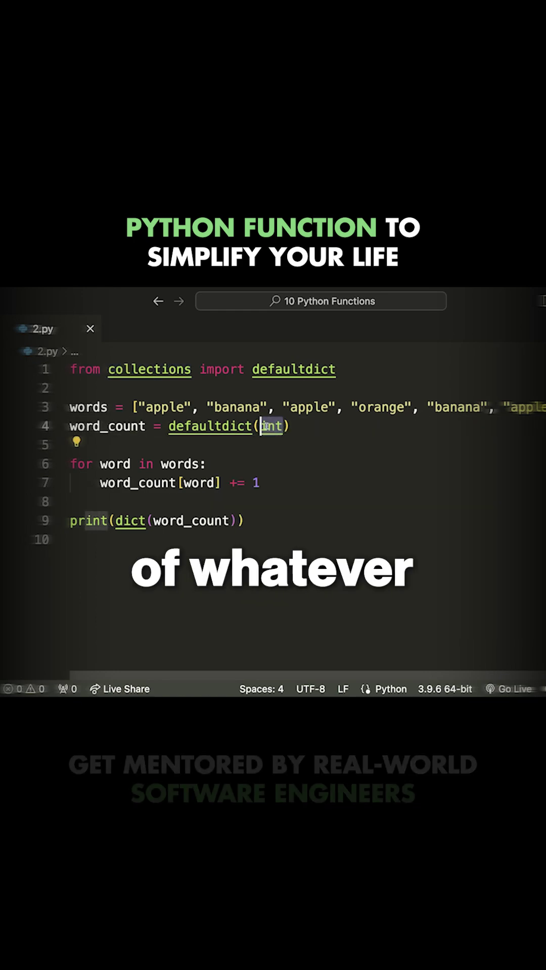
{"action": "mouse_move", "coordinate": [271, 427]}
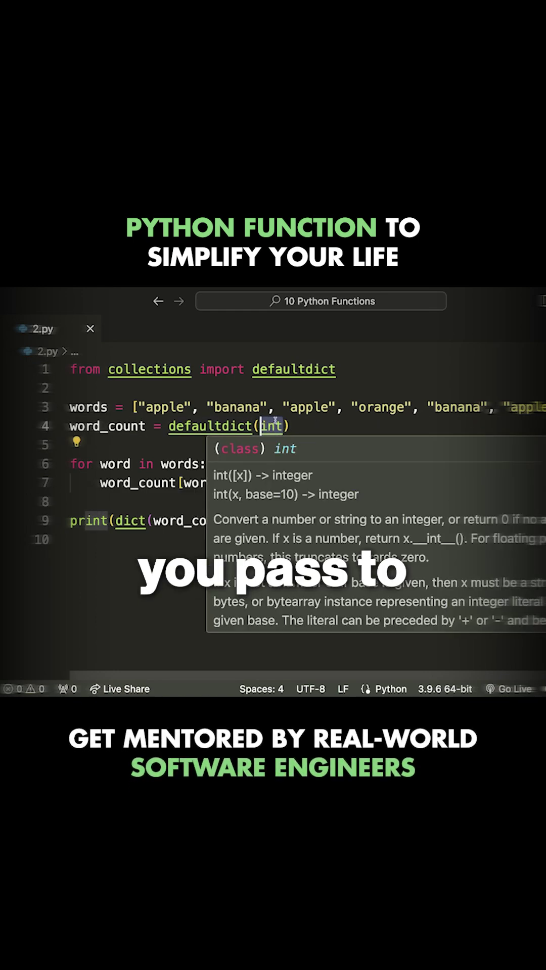
{"action": "left_click", "coordinate": [292, 427]}
{"action": "left_click", "coordinate": [168, 426]}
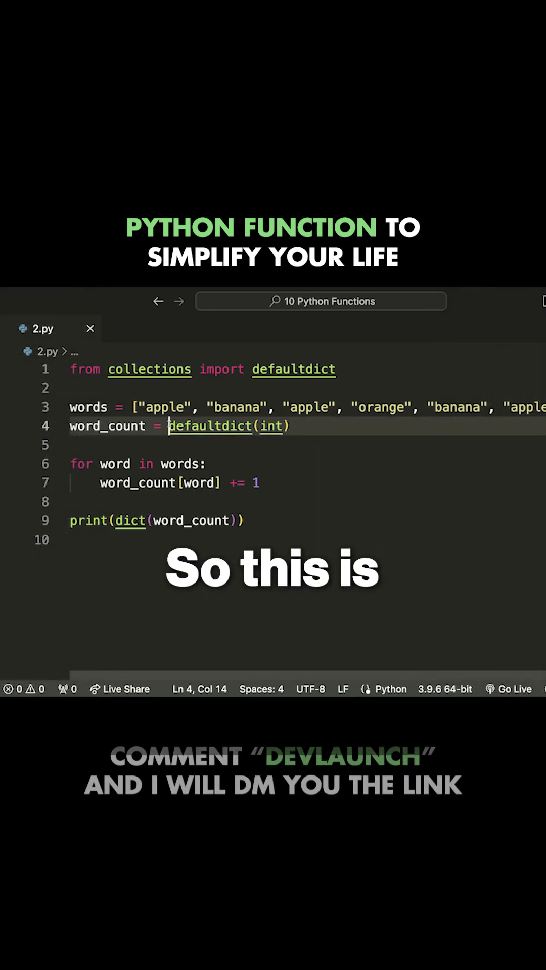
{"action": "left_click", "coordinate": [252, 425]}
{"action": "key", "text": "Right"}
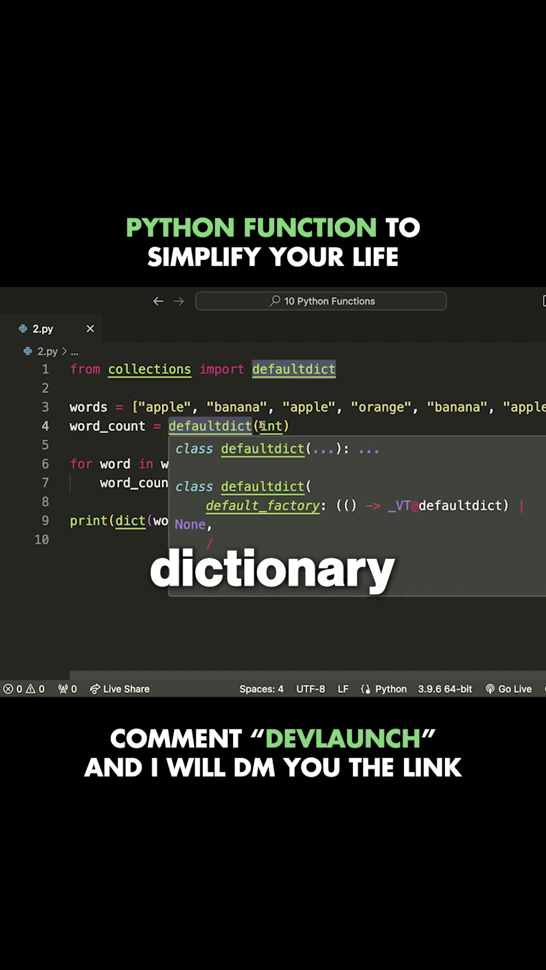
{"action": "key", "text": "Right"}
{"action": "key", "text": "Right"}
{"action": "key", "text": "Right"}
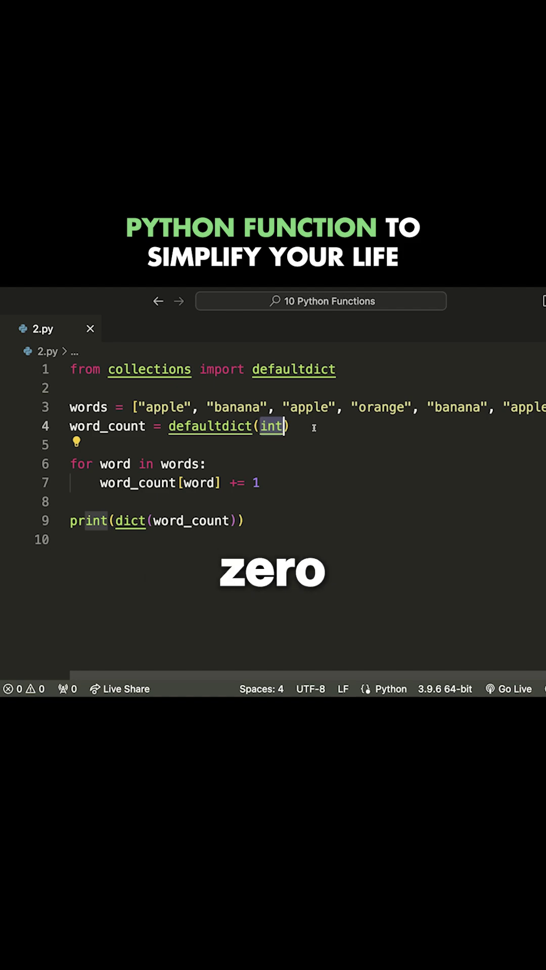
{"action": "type", "text": "st"}
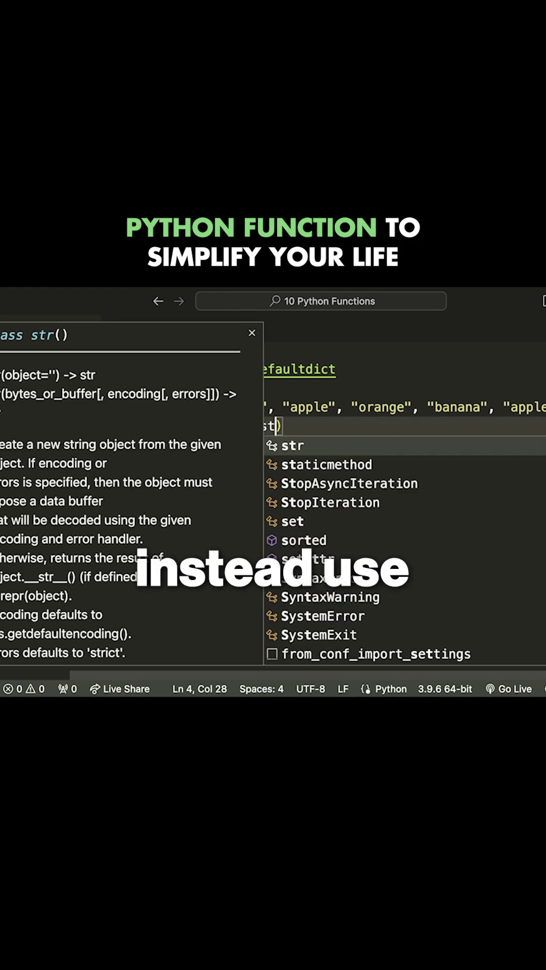
{"action": "type", "text": "r"}
Step: Try list as the defaultdict factory, then restore int and save
{"action": "left_click", "coordinate": [331, 428]}
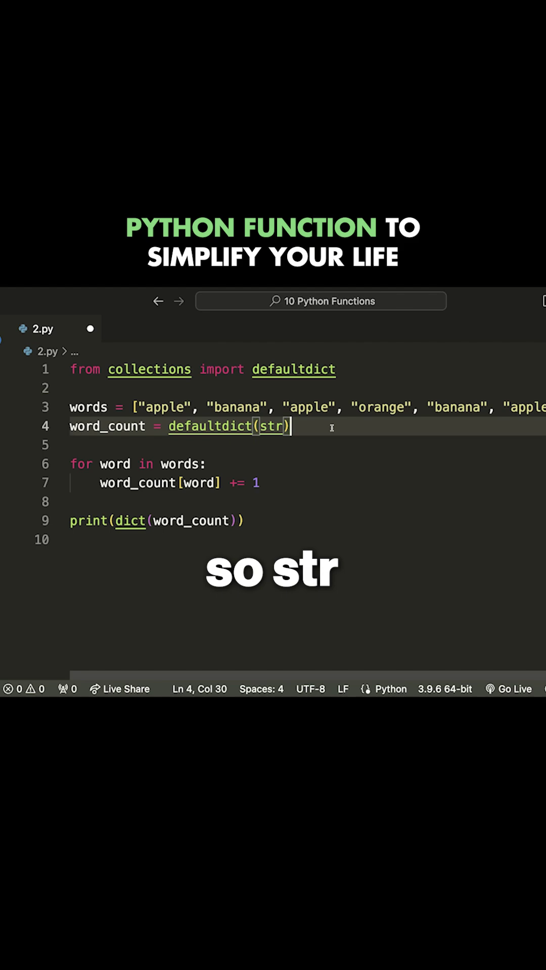
{"action": "key", "text": "BackSpace"}
{"action": "type", "text": "list"}
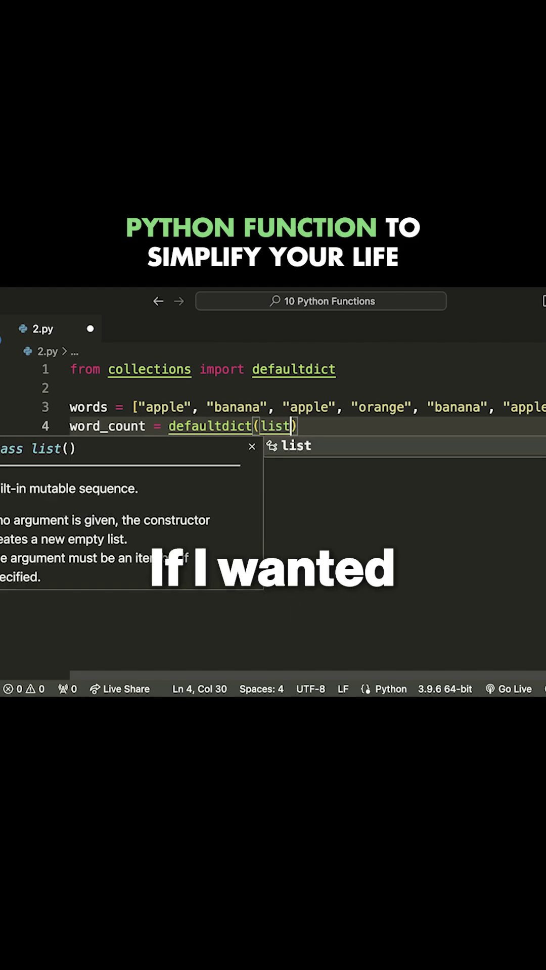
{"action": "key", "text": "BackSpace"}
{"action": "key", "text": "BackSpace"}
{"action": "key", "text": "BackSpace"}
{"action": "key", "text": "BackSpace"}
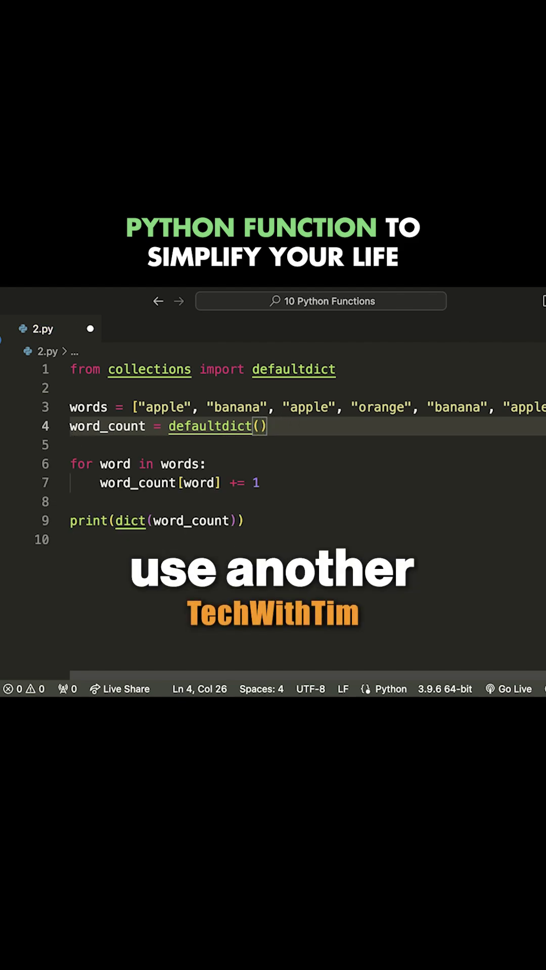
{"action": "type", "text": "str"}
{"action": "key", "text": "BackSpace"}
{"action": "key", "text": "BackSpace"}
{"action": "key", "text": "BackSpace"}
{"action": "type", "text": "int"}
{"action": "key", "text": "ctrl+s"}
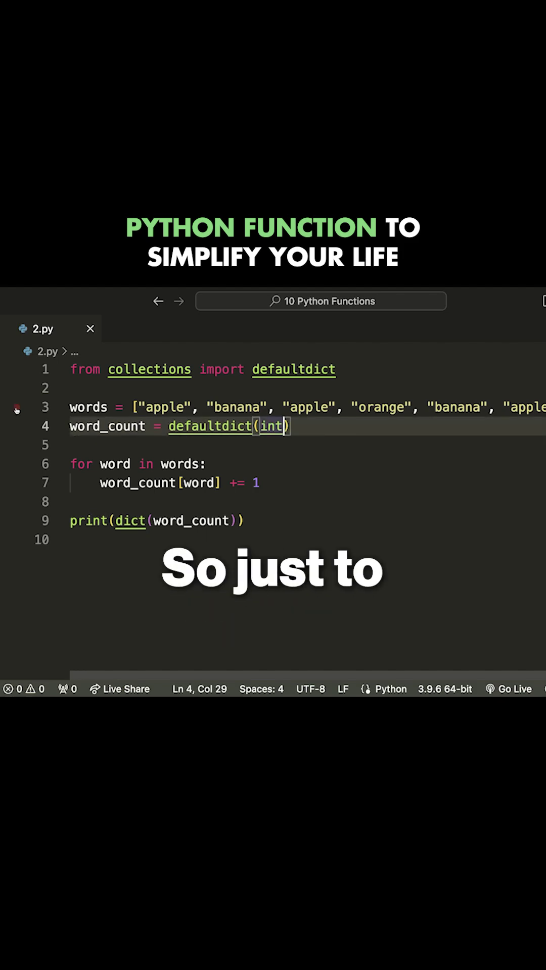
Step: Insert def default_func(): returning 20 above the word_count line
{"action": "key", "text": "Home"}
{"action": "key", "text": "Return"}
{"action": "key", "text": "Return"}
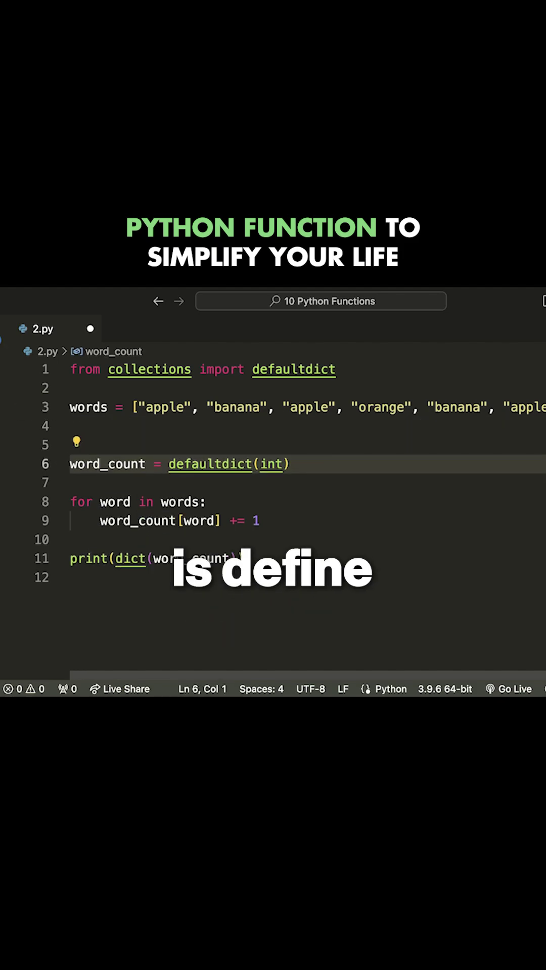
{"action": "key", "text": "Return"}
{"action": "key", "text": "Up"}
{"action": "key", "text": "Up"}
{"action": "key", "text": "Up"}
{"action": "key", "text": "Down"}
{"action": "type", "text": "def"}
{"action": "type", "text": "efault_fu"}
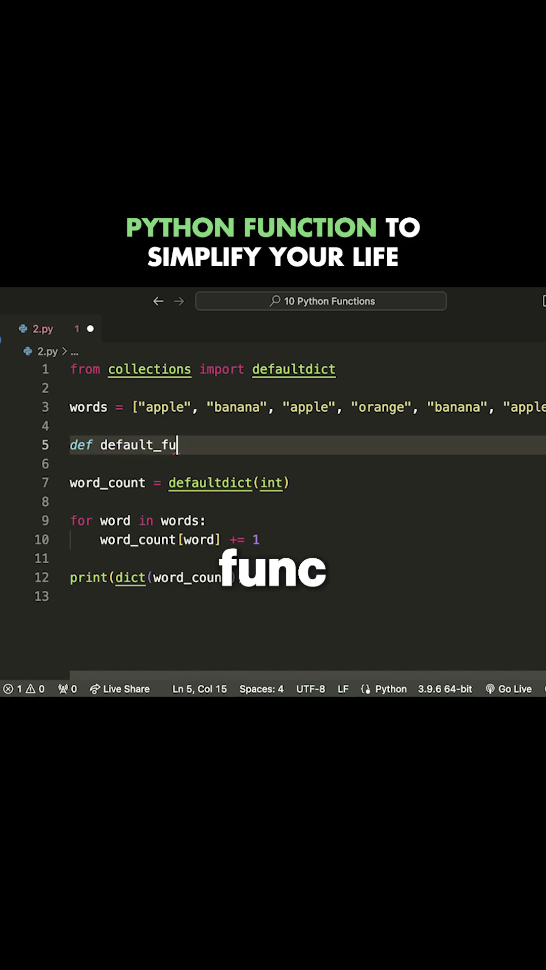
{"action": "type", "text": ":"}
{"action": "key", "text": "Return"}
{"action": "type", "text": "return "}
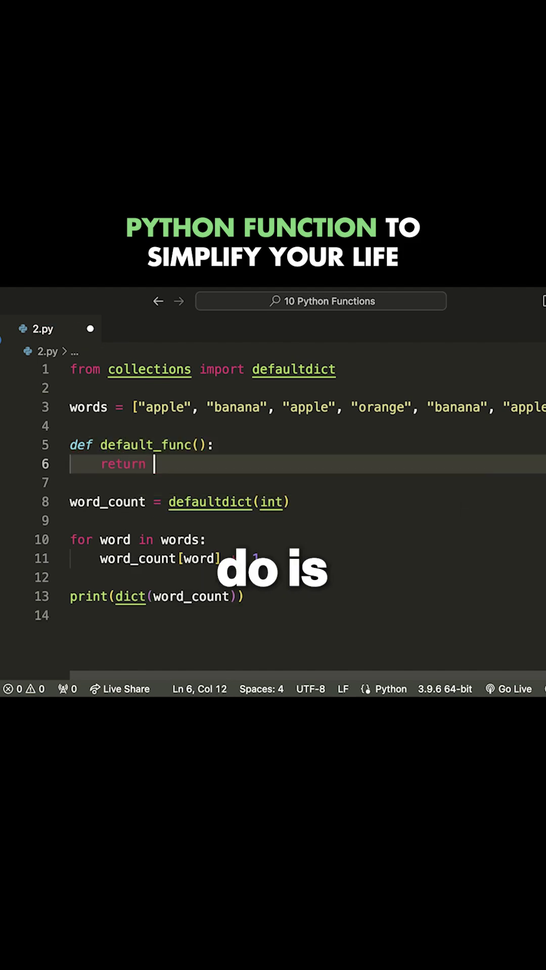
{"action": "type", "text": "20"}
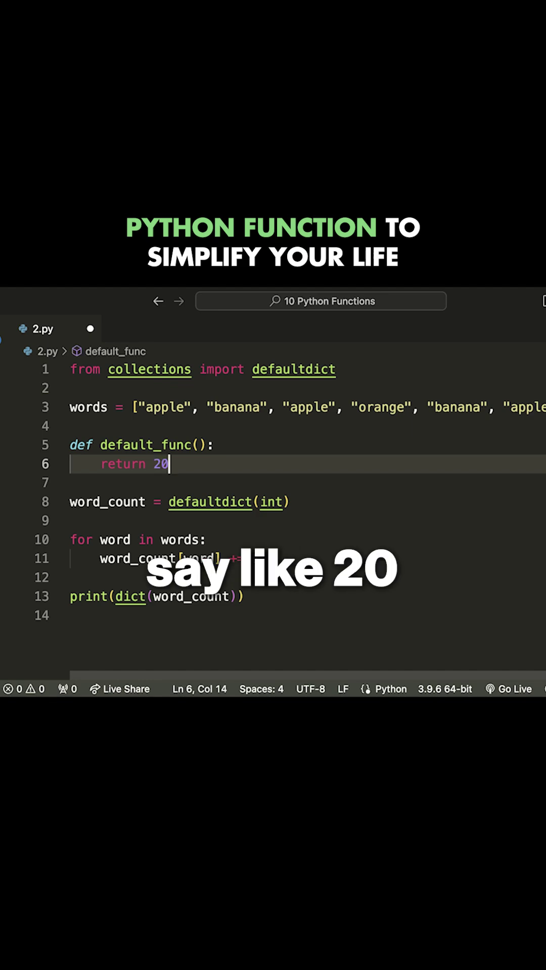
{"action": "left_click", "coordinate": [282, 501]}
{"action": "mouse_move", "coordinate": [271, 502]}
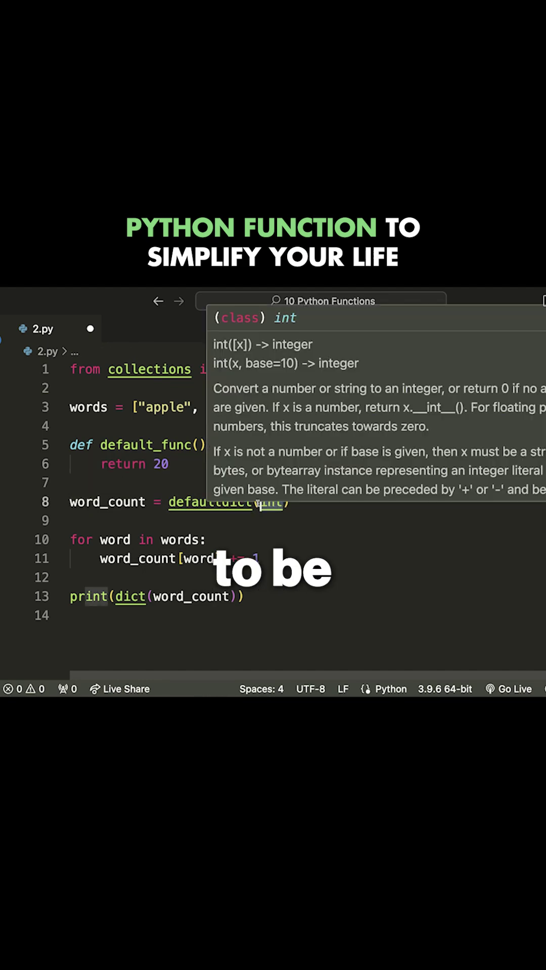
Step: Replace int with default_func in the word_count defaultdict call
{"action": "key", "text": "BackSpace"}
{"action": "key", "text": "BackSpace"}
{"action": "key", "text": "BackSpace"}
{"action": "type", "text": "def"}
{"action": "key", "text": "Down"}
{"action": "key", "text": "Return"}
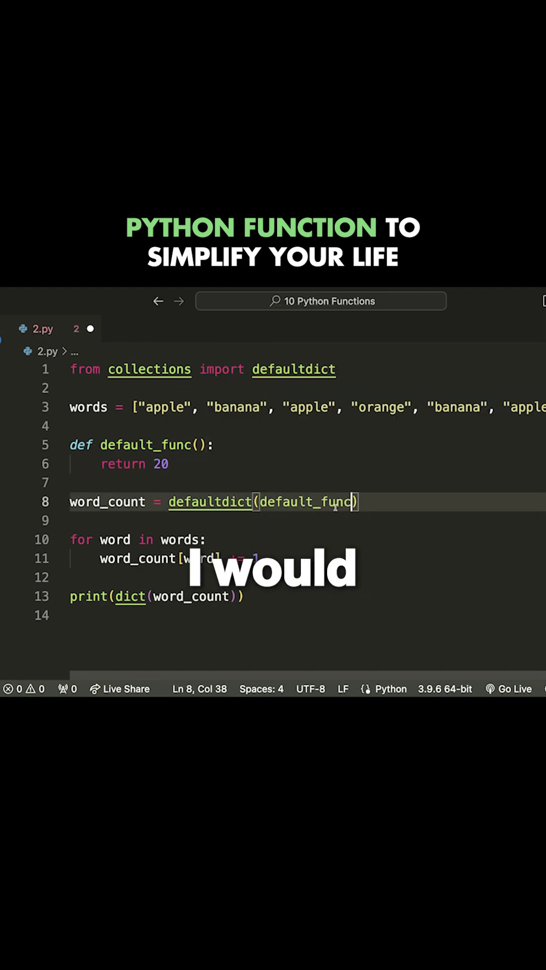
{"action": "left_click", "coordinate": [367, 503]}
Step: Save to auto-format, then review the default_func definition returning 20
{"action": "left_click", "coordinate": [321, 502]}
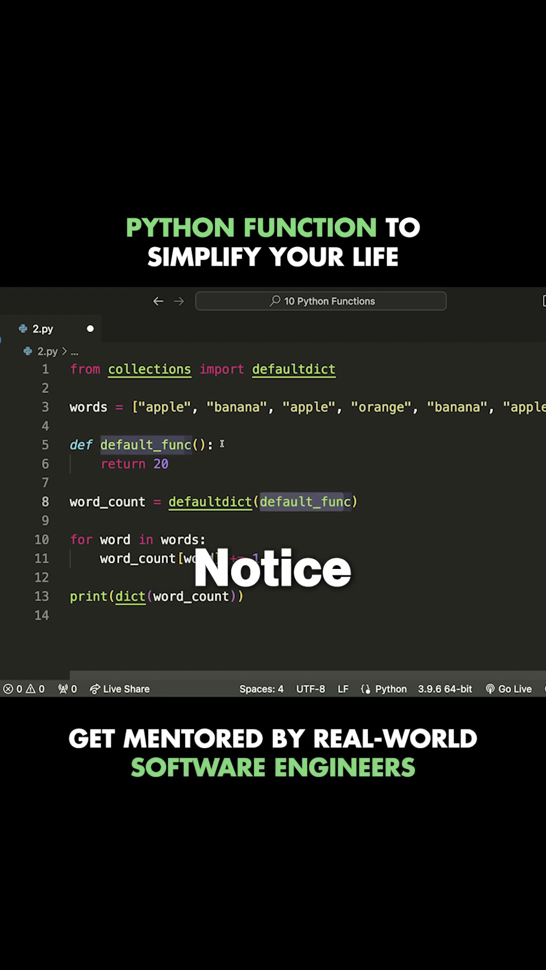
{"action": "left_click", "coordinate": [185, 444]}
{"action": "key", "text": "ctrl+s"}
{"action": "scroll", "coordinate": [358, 473], "scroll_direction": "down", "scroll_amount": 1}
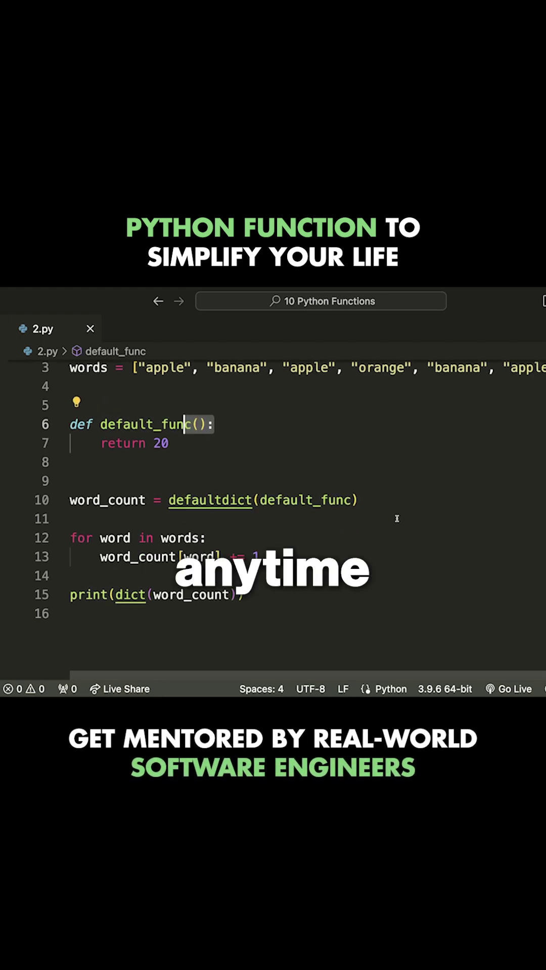
{"action": "left_click", "coordinate": [241, 442]}
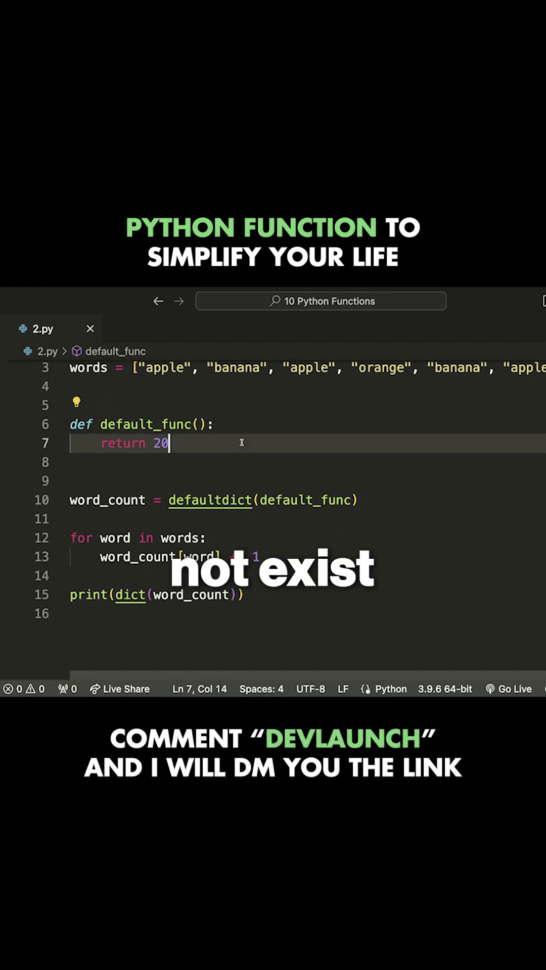
{"action": "mouse_move", "coordinate": [215, 424]}
{"action": "left_mouse_down"}
{"action": "mouse_move", "coordinate": [95, 423]}
{"action": "mouse_move", "coordinate": [136, 444]}
{"action": "mouse_move", "coordinate": [169, 443]}
{"action": "left_mouse_up"}
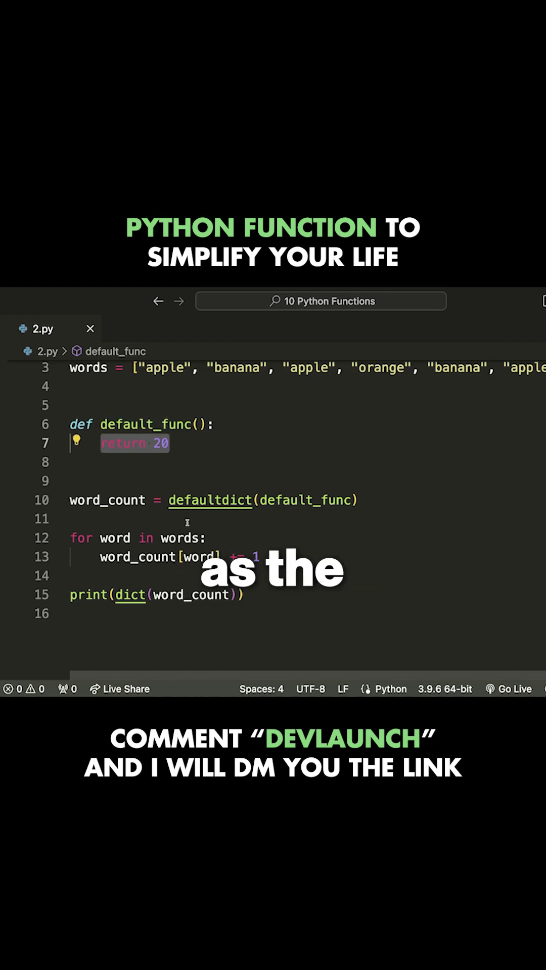